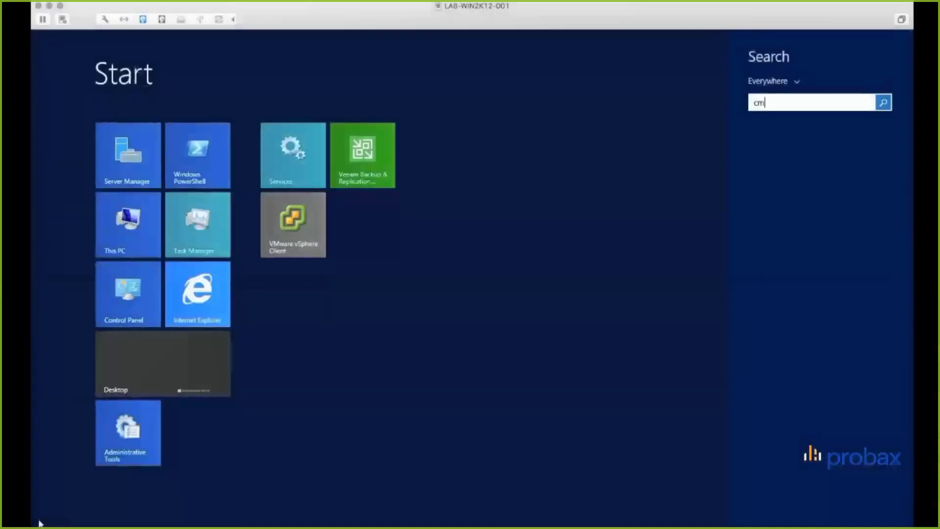
Run a continuous ping to 172.17.1.128 (-t) and move its window to the lower right
key("Return")
type("pin")
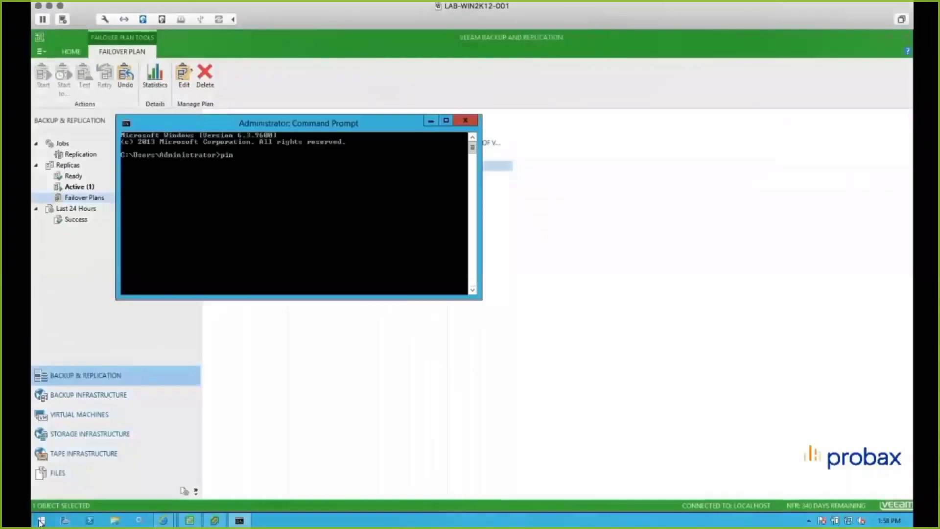
type("g 172.17.1.2")
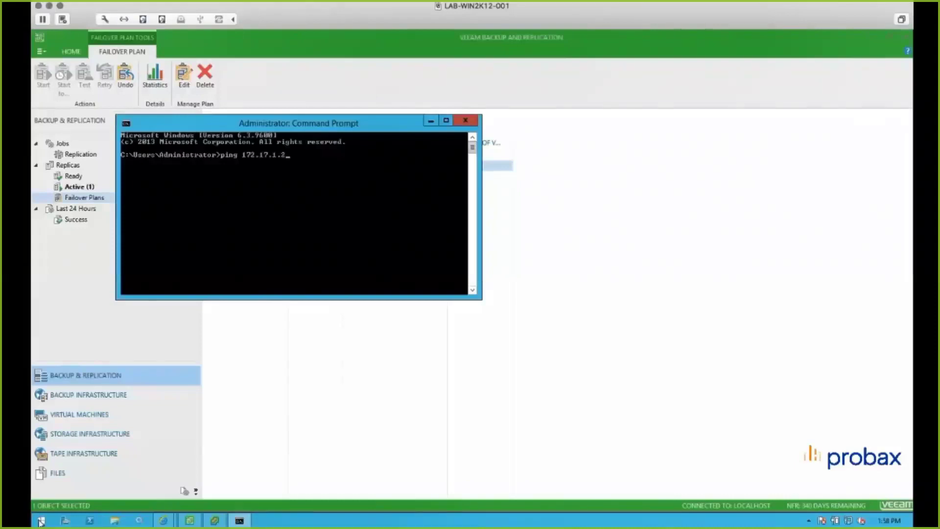
key("BackSpace")
type("128 -t")
key("Return")
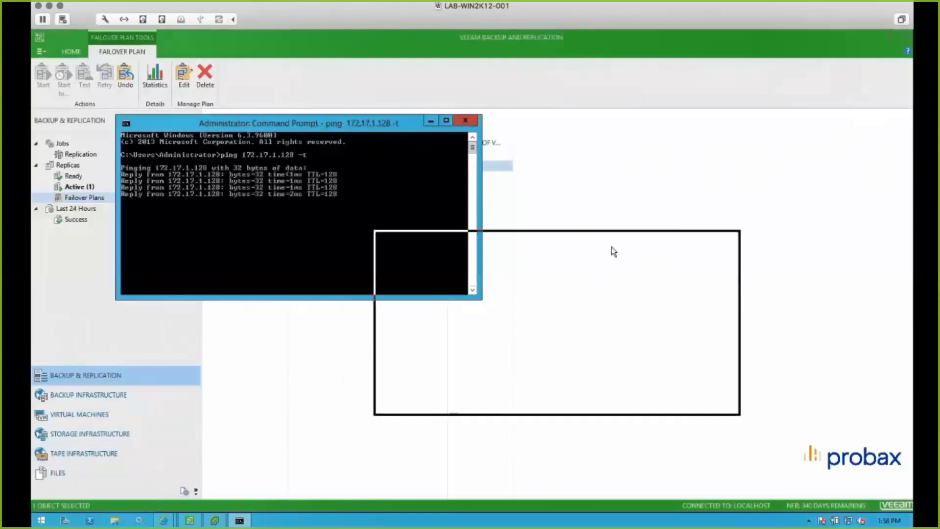
left_click_drag(767, 320, 768, 320)
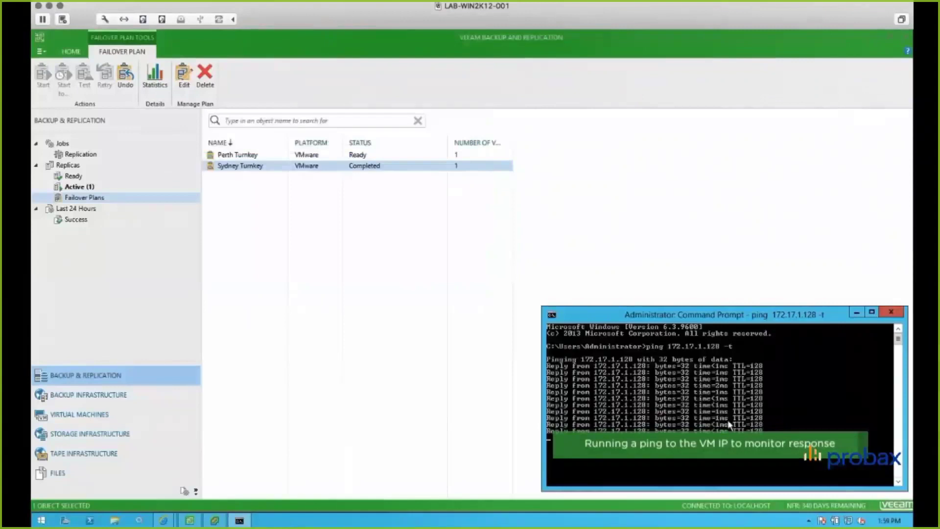
Power off the TURNKEY WORDPRESS VM in vSphere Client and confirm the prompt
left_click(215, 521)
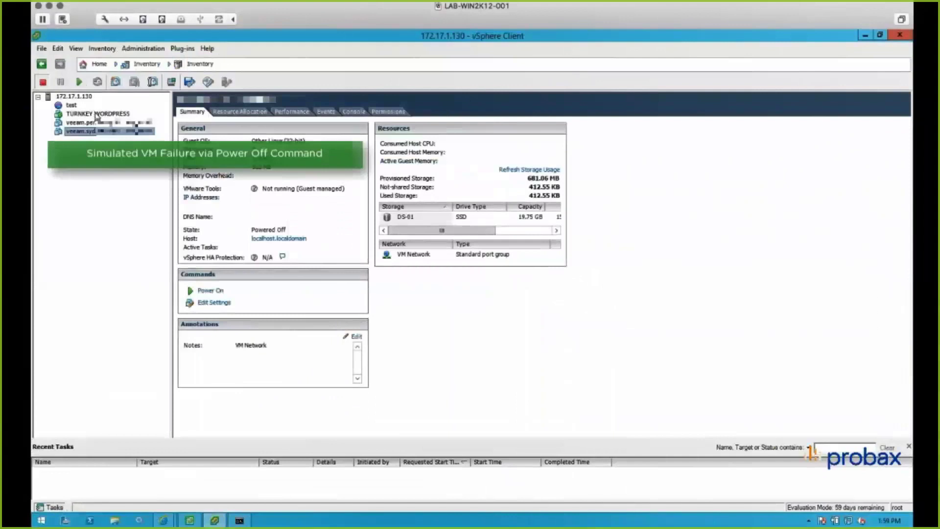
left_click(97, 115)
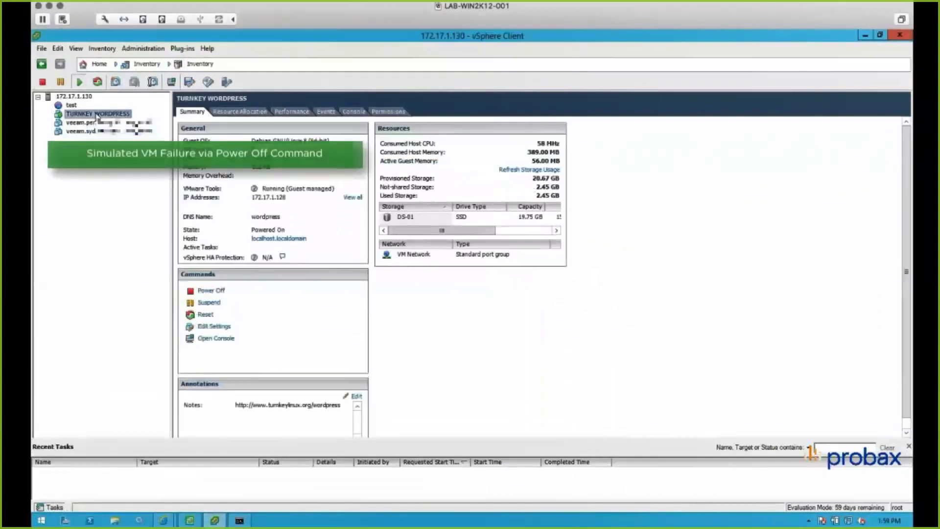
right_click(97, 115)
mouse_move(196, 118)
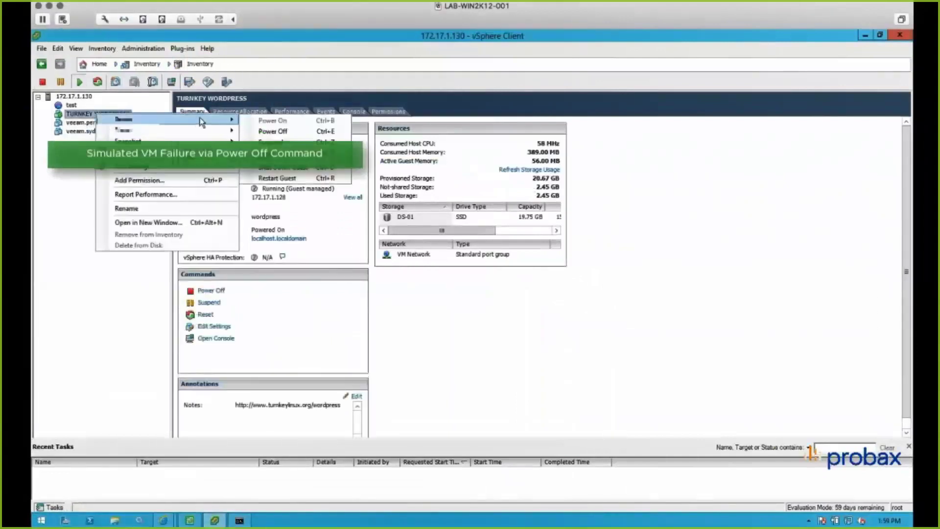
left_click(279, 131)
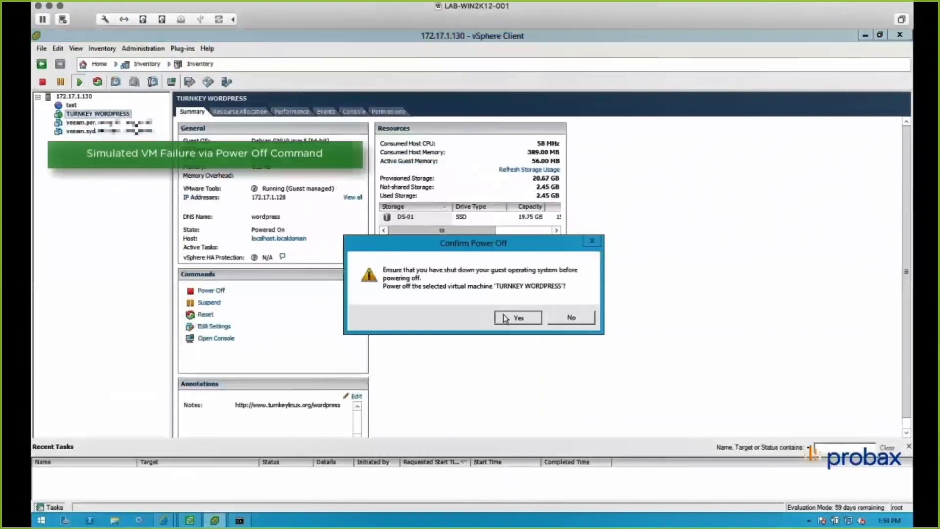
left_click(506, 319)
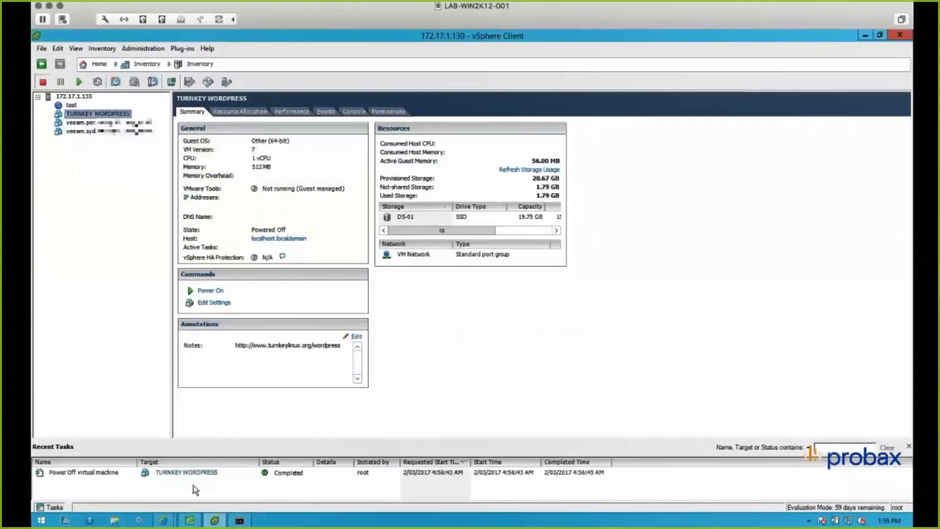
Choose Failover Now on the Sydney Test TURNKEY WORDPRESS replica under Replicas
left_click(194, 521)
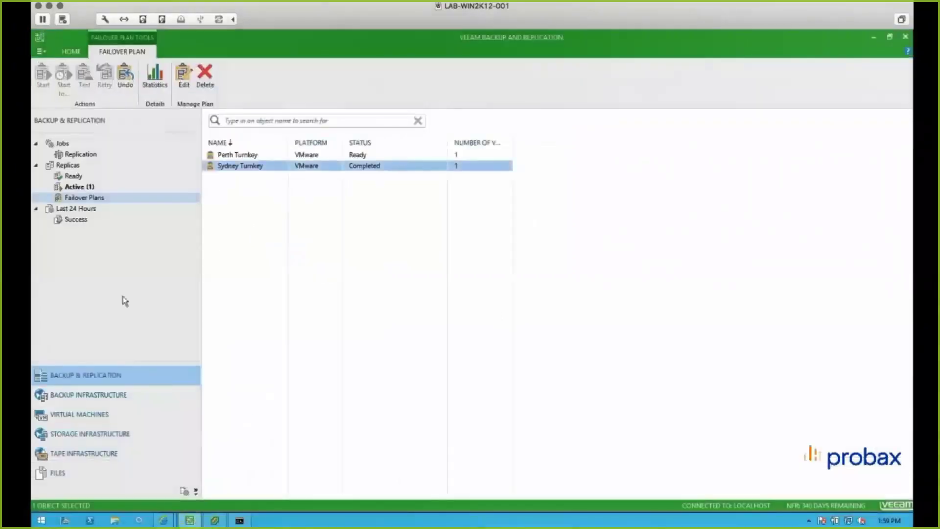
left_click(74, 167)
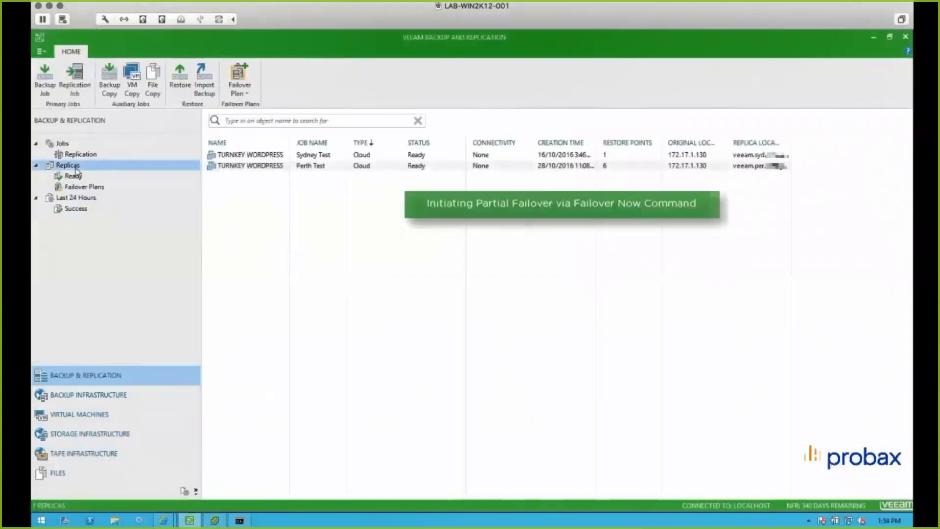
left_click(271, 155)
right_click(271, 154)
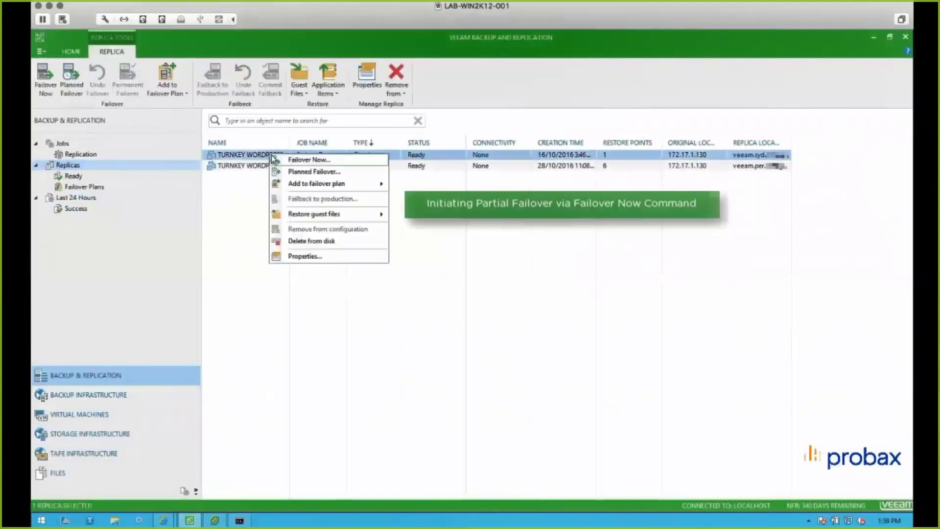
left_click(333, 159)
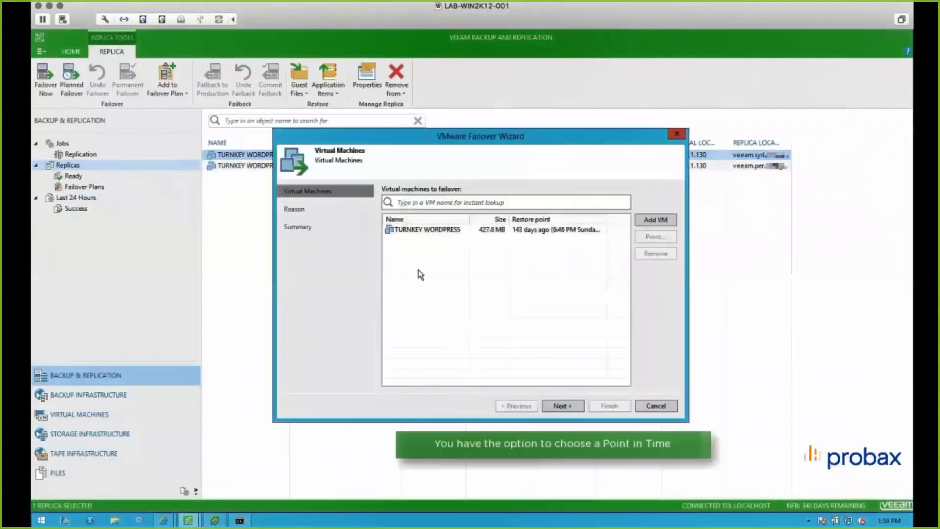
Check the 143-days-ago restore point for the WordPress VM and finish the failover wizard
left_click(437, 230)
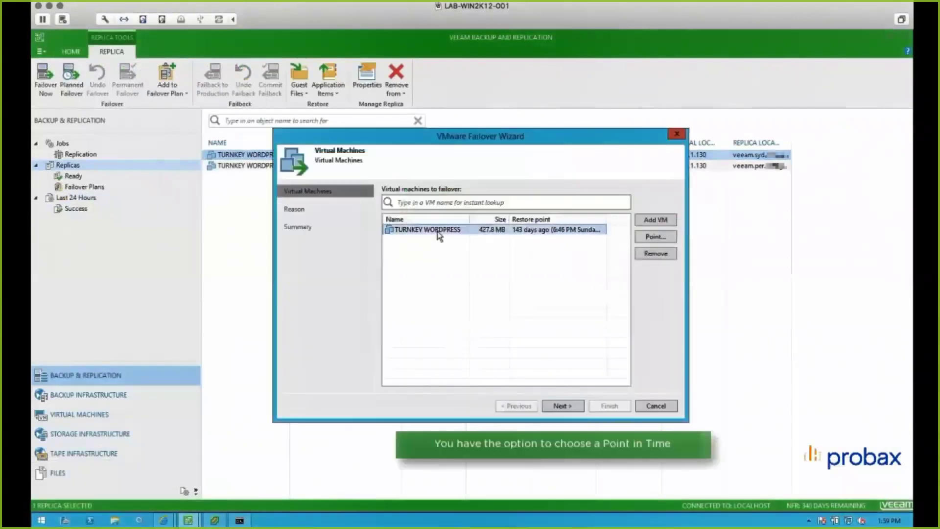
left_click(657, 238)
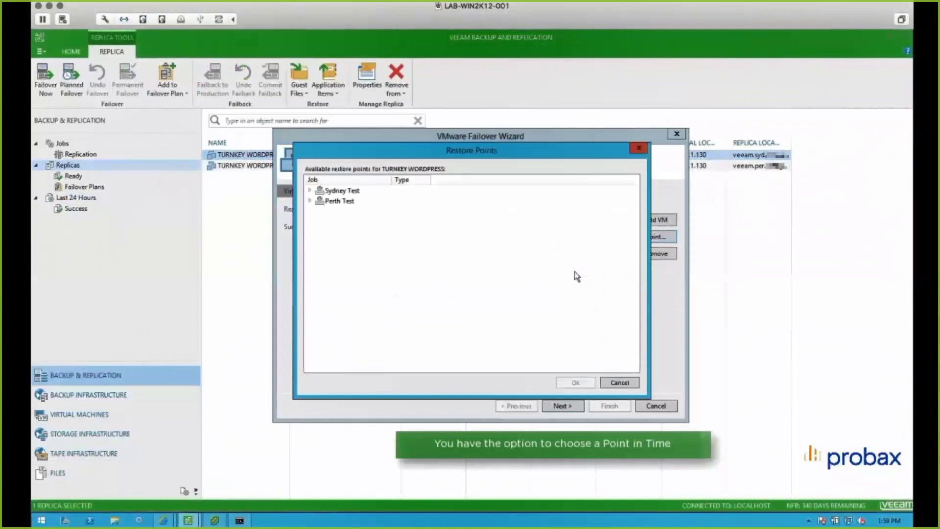
left_click(310, 191)
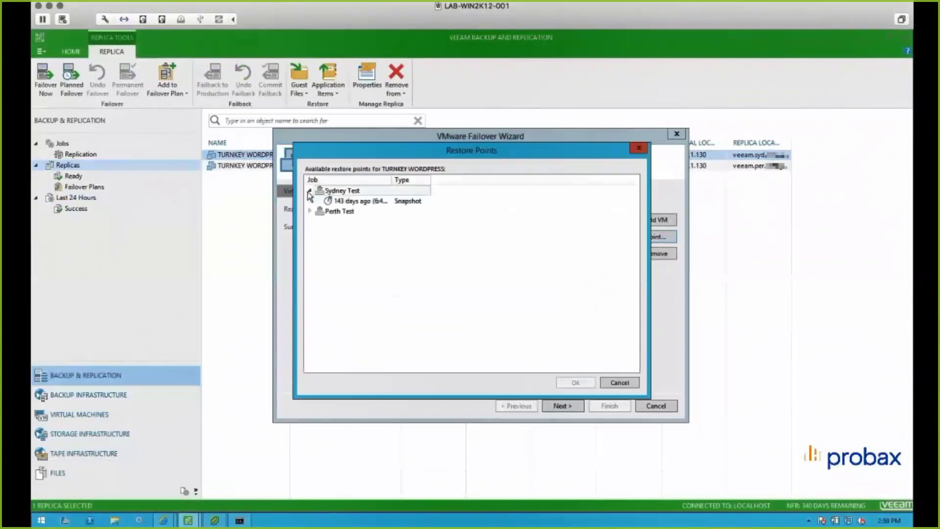
left_click(365, 201)
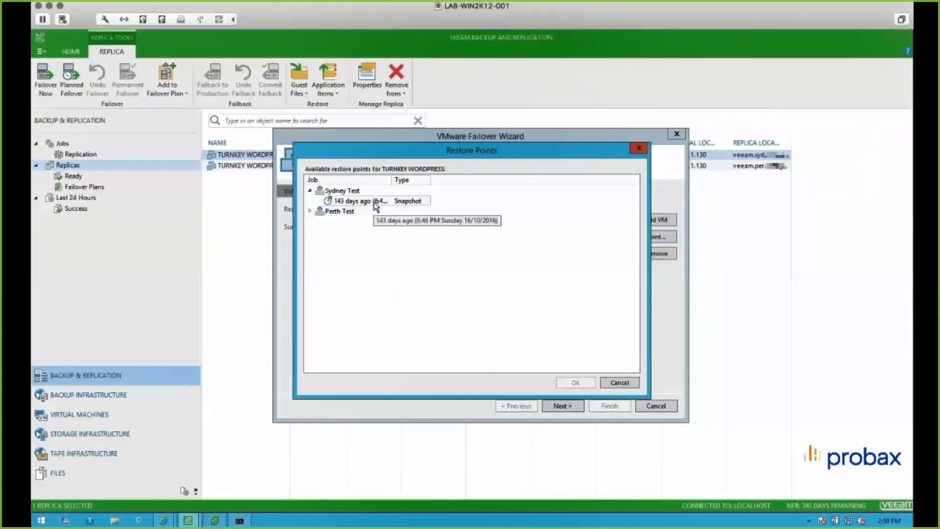
left_click(618, 383)
left_click(562, 406)
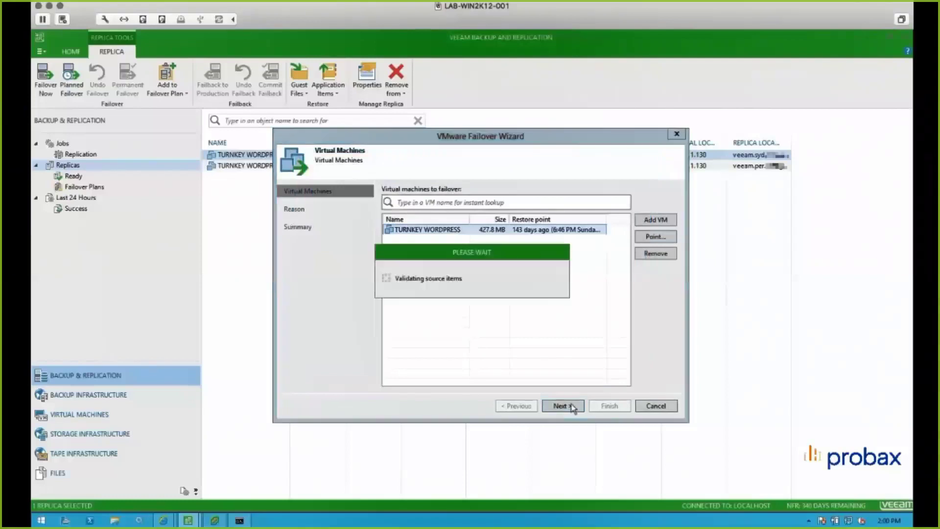
left_click(562, 406)
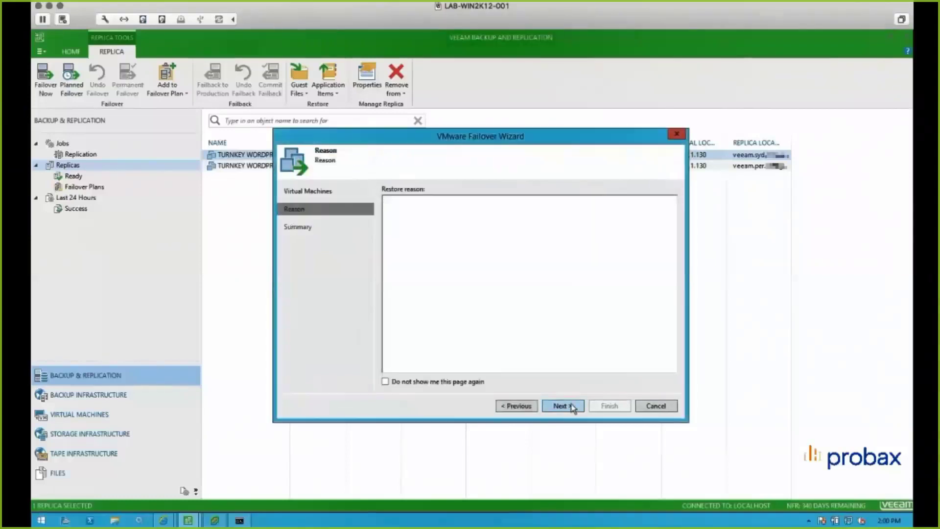
left_click(609, 406)
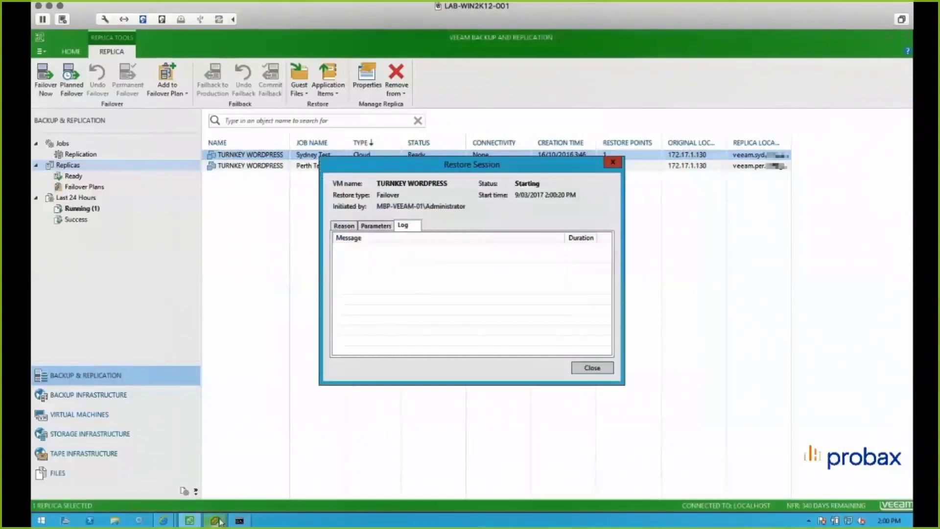
Move the restore session aside, check the ping window, and inspect the Sydney replica VM in vSphere
left_click_drag(510, 168, 774, 91)
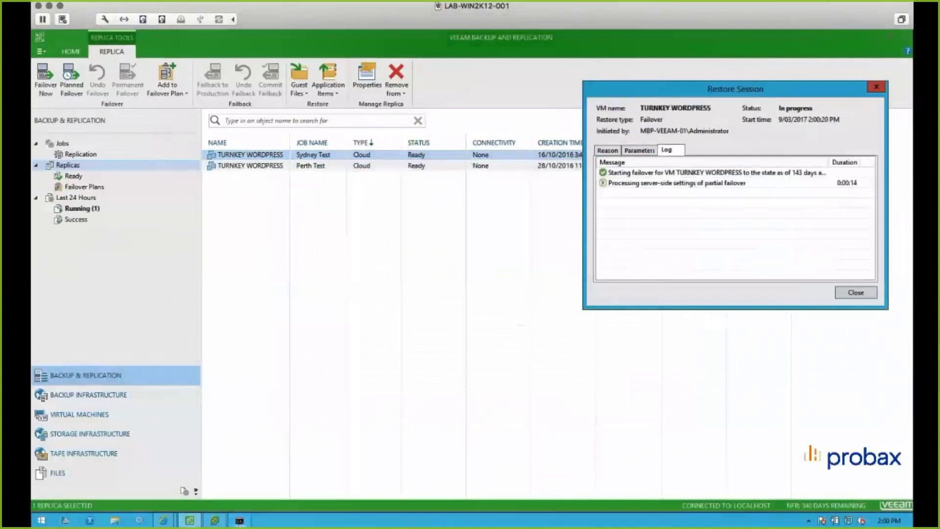
left_click(239, 521)
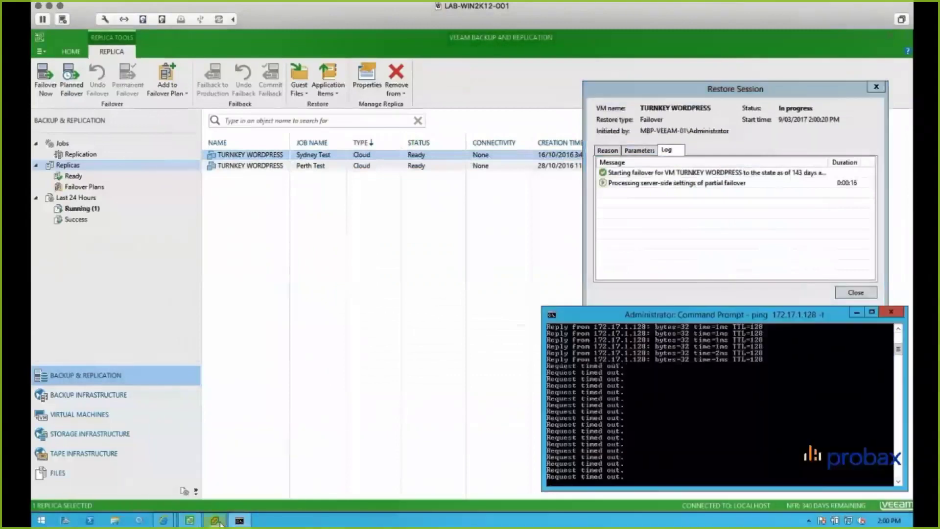
left_click(218, 522)
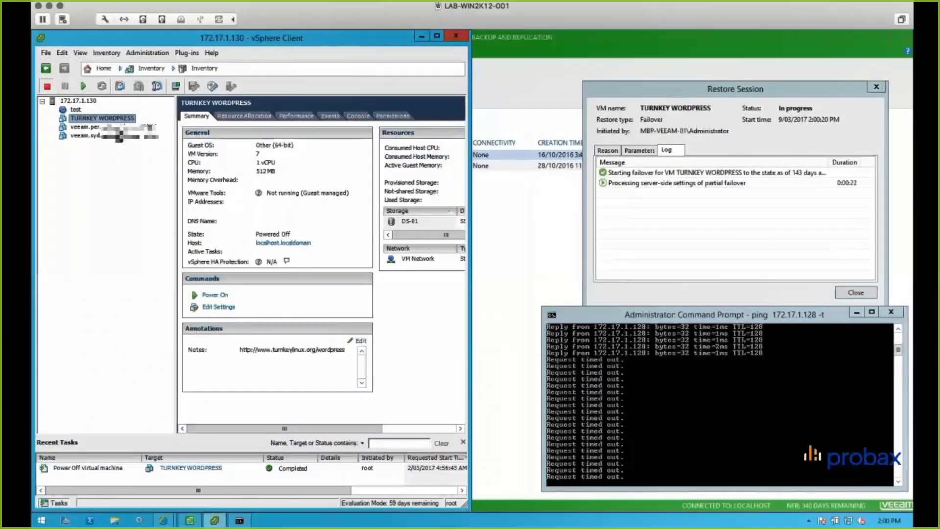
left_click(120, 139)
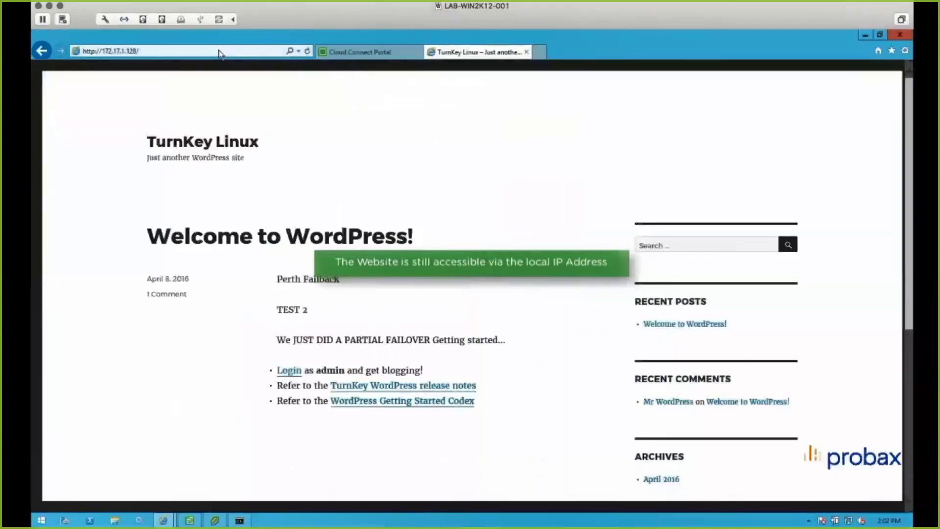
Reload the WordPress site and open its wp-admin/ login page
left_click(220, 51)
key("Return")
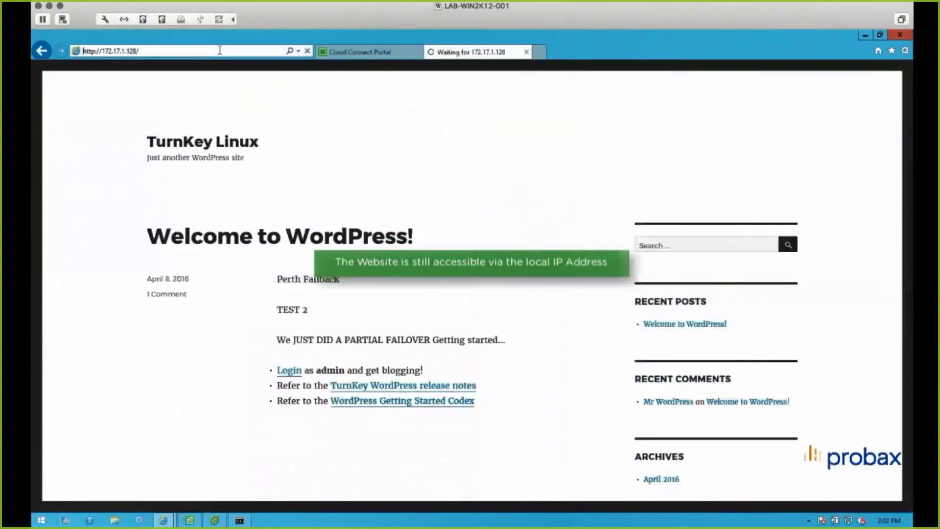
left_click(220, 50)
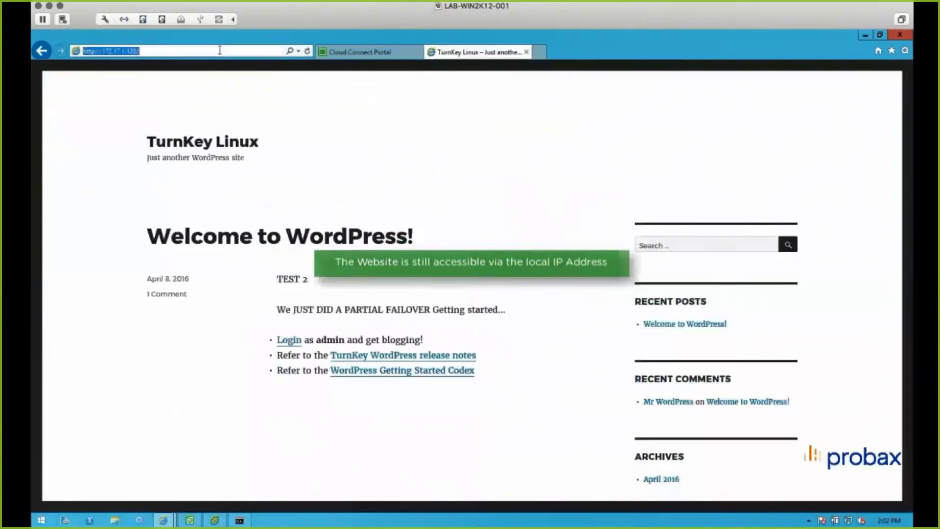
left_click(219, 51)
type("wp-admin/")
key("Return")
Log in with the saved admin credentials and open the Posts list
left_click(445, 226)
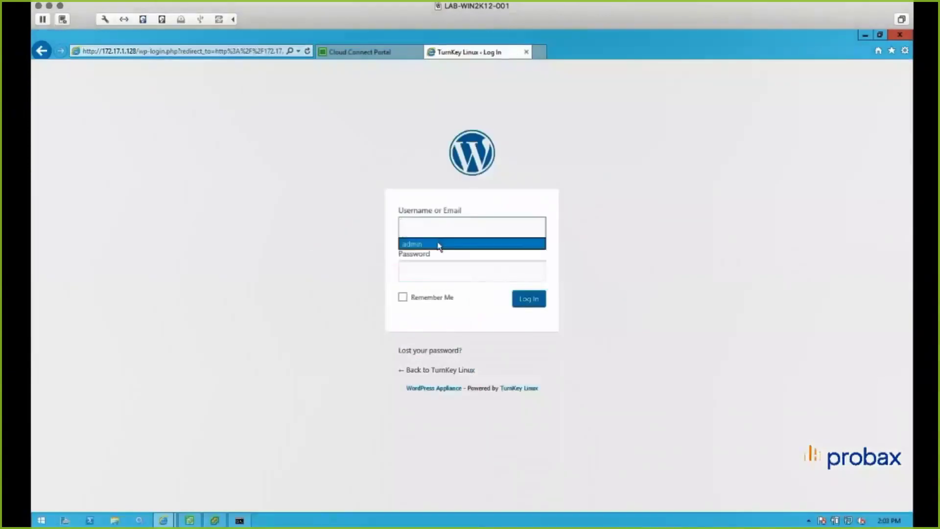
left_click(437, 244)
left_click(525, 300)
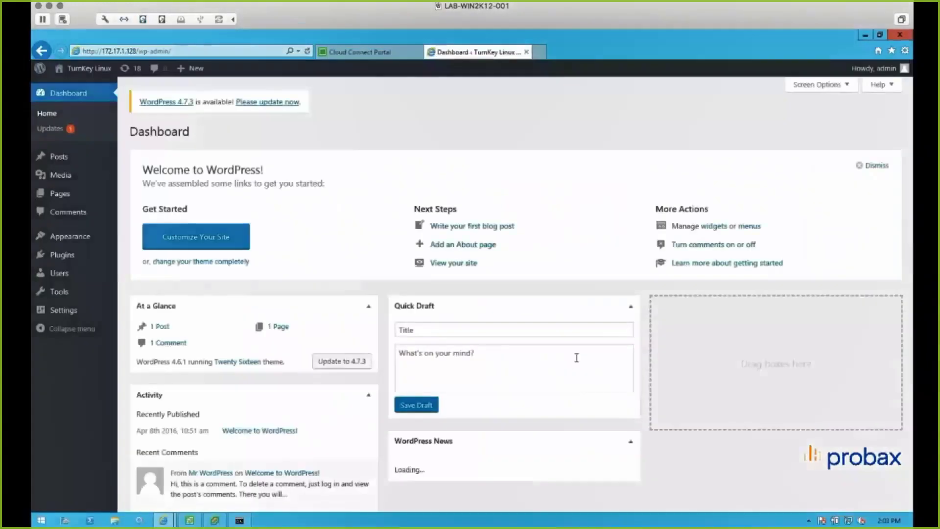
left_click(68, 159)
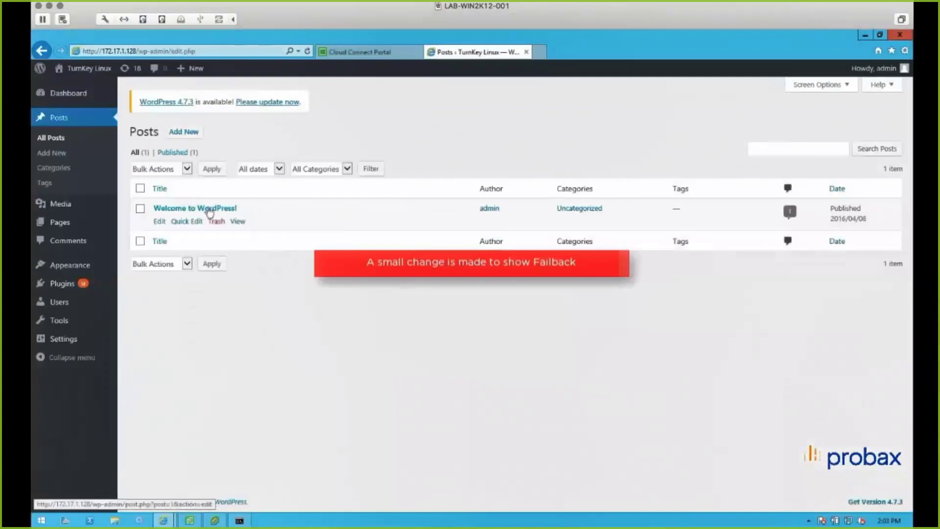
Replace the post body with 'Cloud Connect Replication Demo', update it, and visit the site
left_click(158, 222)
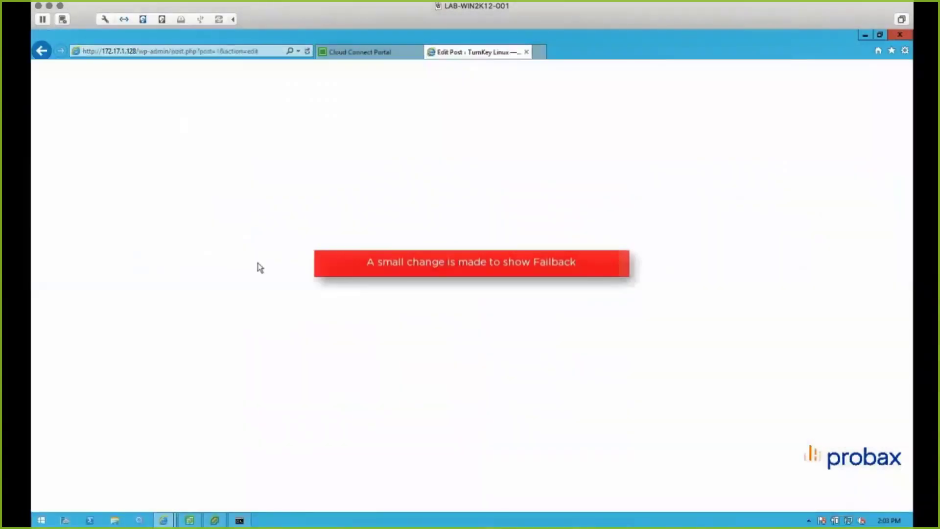
left_click_drag(151, 253, 374, 284)
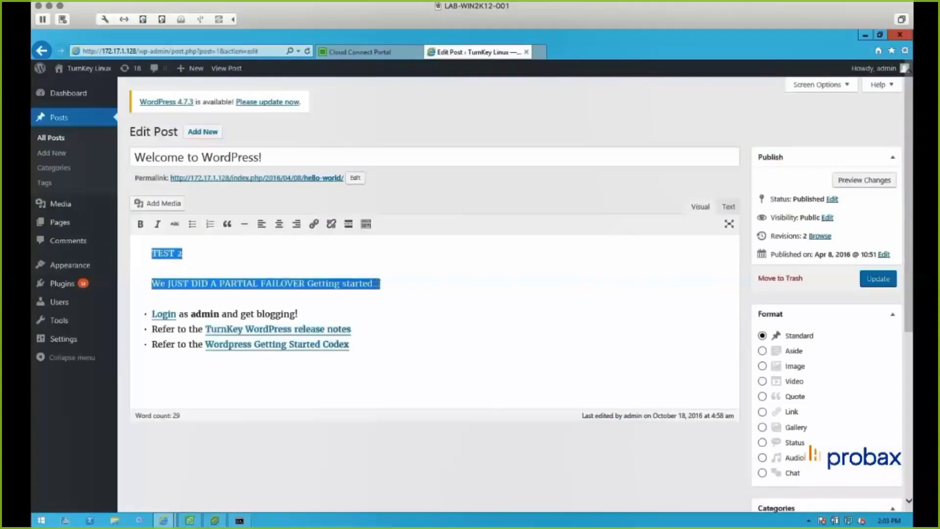
type("Cloud Connect Replication Demo")
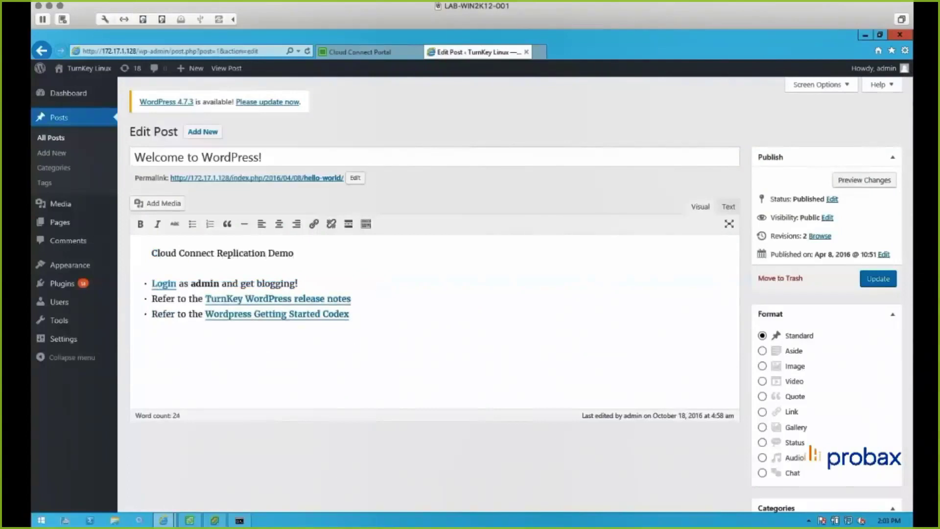
left_click(875, 283)
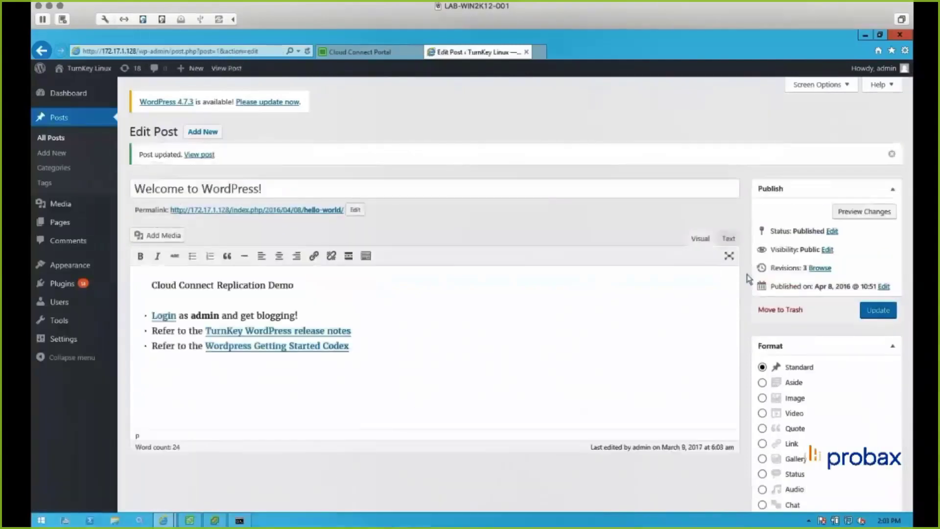
mouse_move(86, 69)
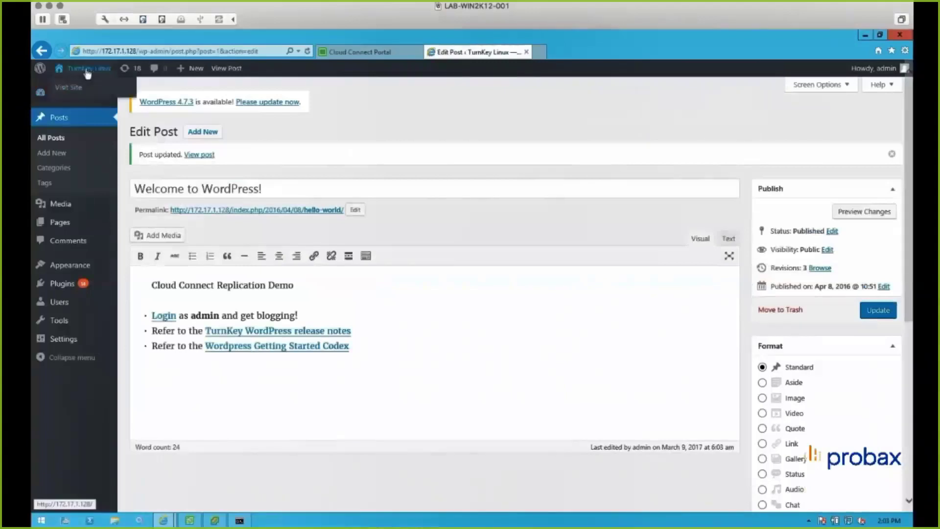
left_click(82, 86)
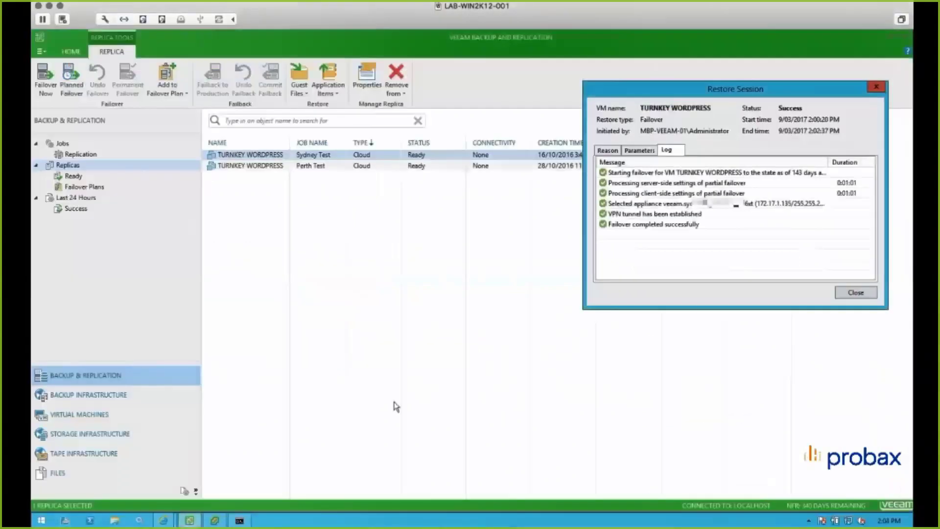
Close the failover report, show Active replicas, and bring up the TURNKEY WORDPRESS replica's actions
left_click(862, 292)
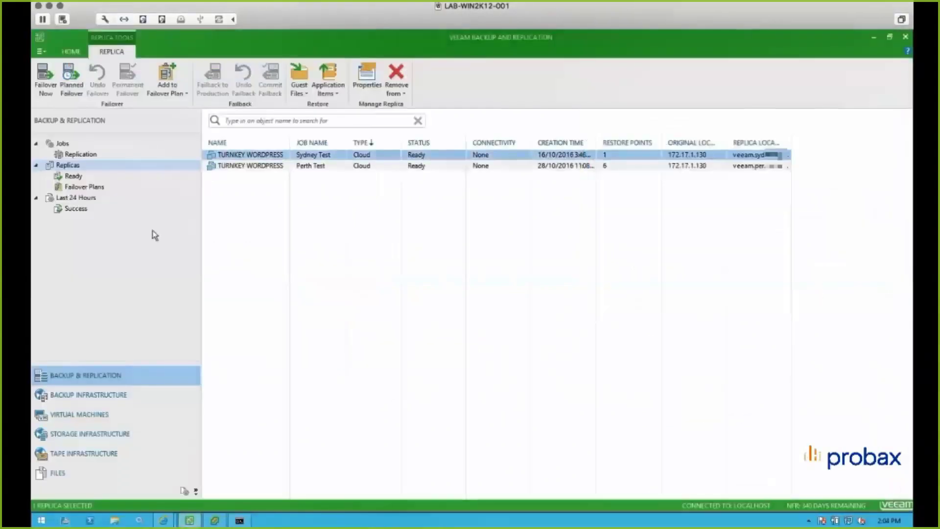
left_click(84, 167)
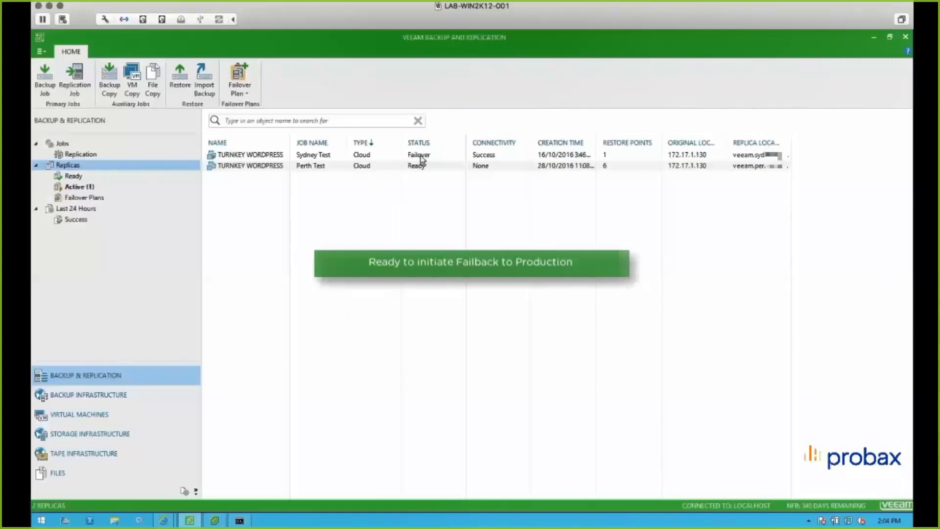
left_click(79, 187)
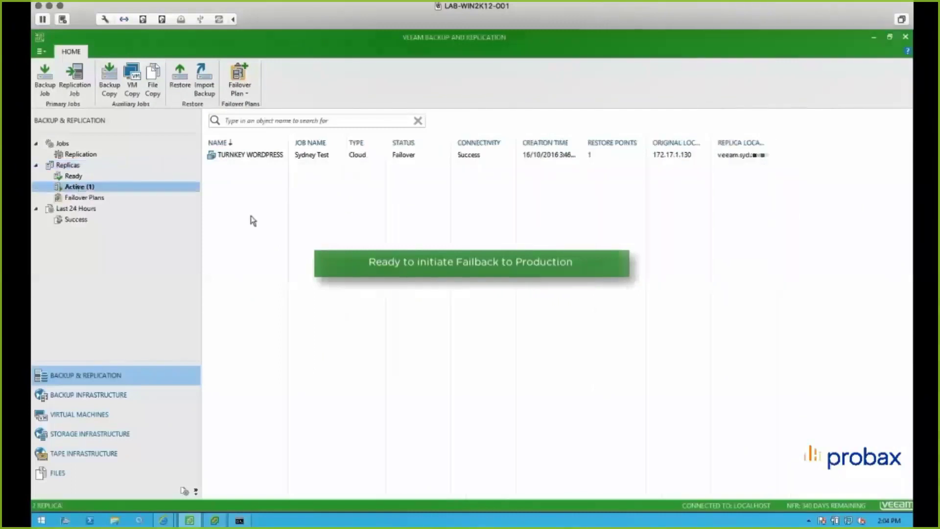
right_click(257, 158)
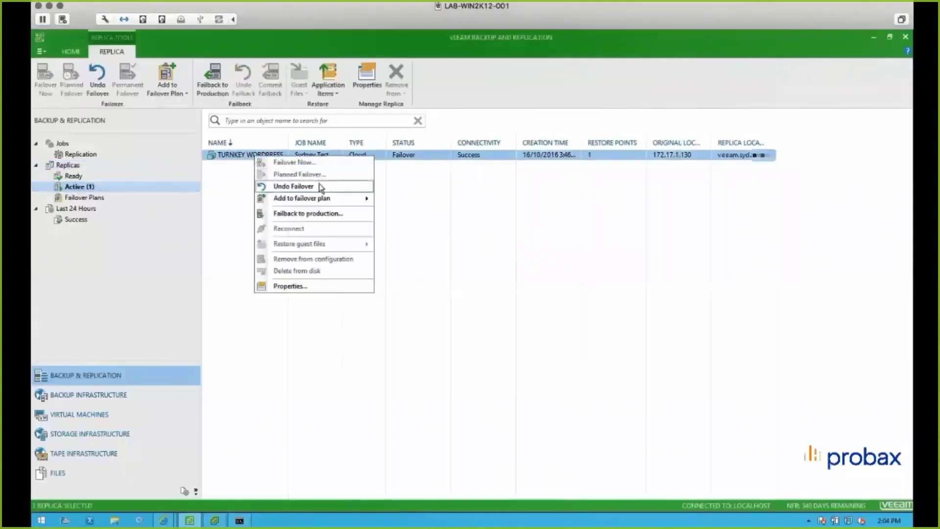
Configure failback of TURNKEY WORDPRESS to the original VM with Power on VM after restoring
left_click(317, 214)
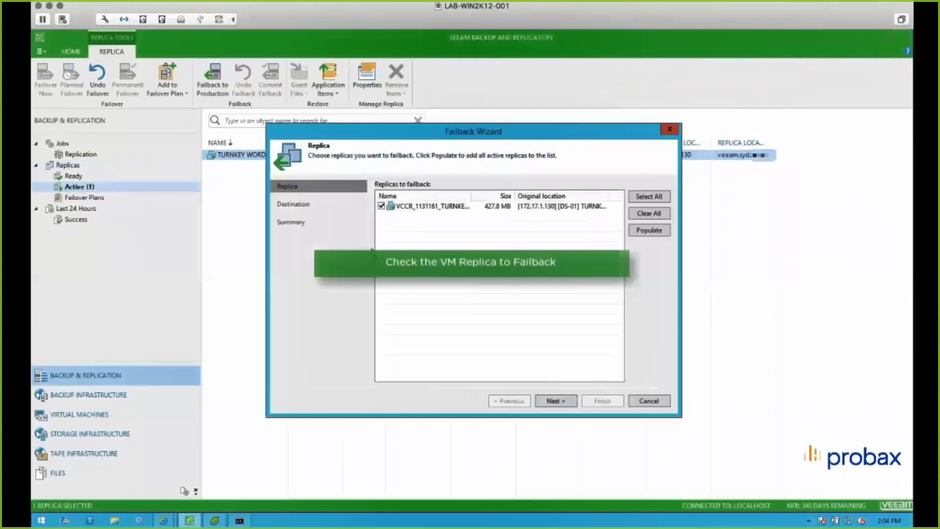
left_click(446, 209)
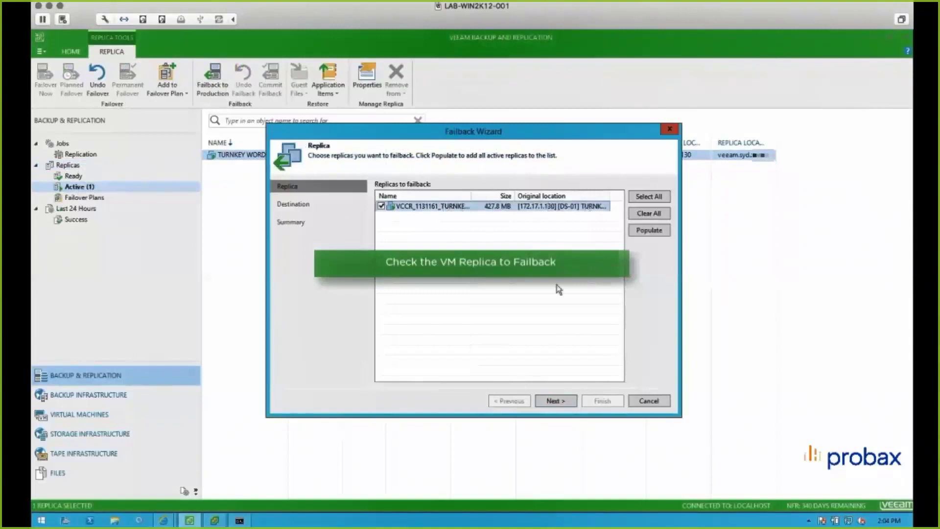
left_click(556, 401)
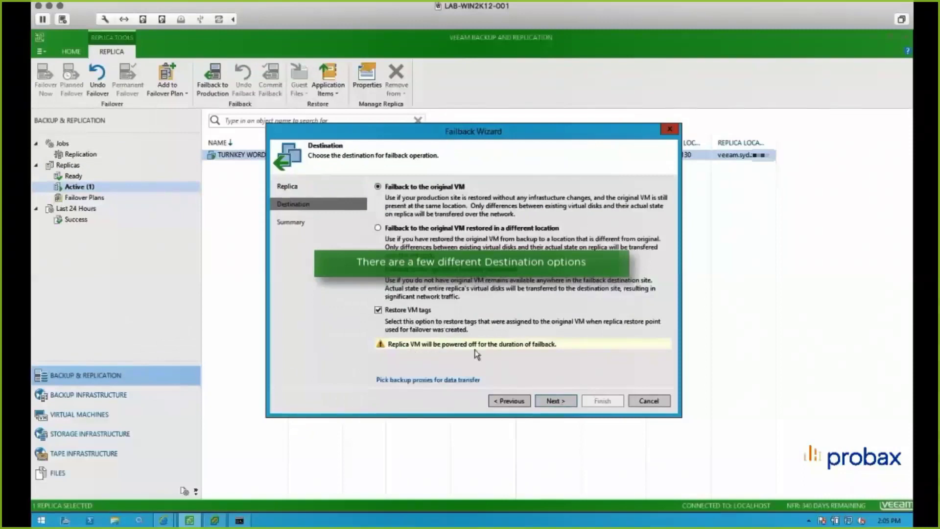
left_click(553, 403)
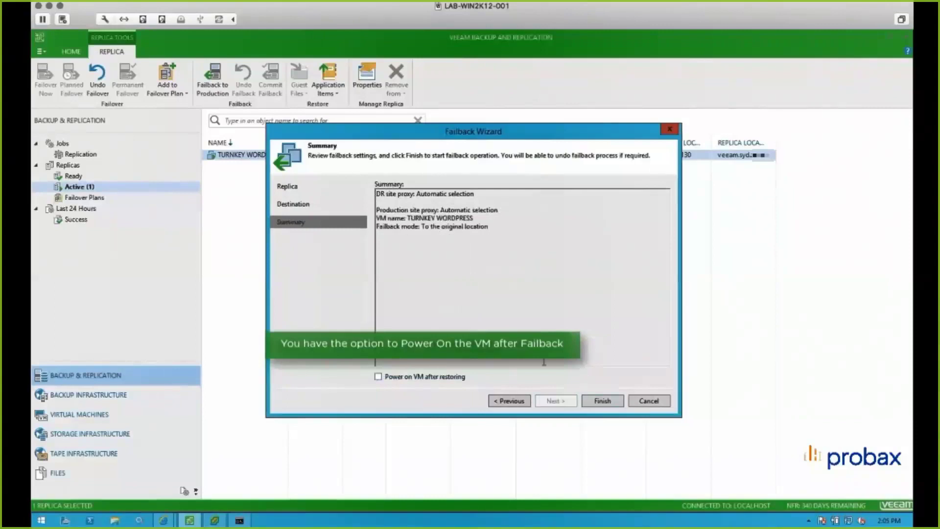
left_click(441, 379)
Start the failback, move its session window to the upper right, and bring up the ping window
left_click(595, 403)
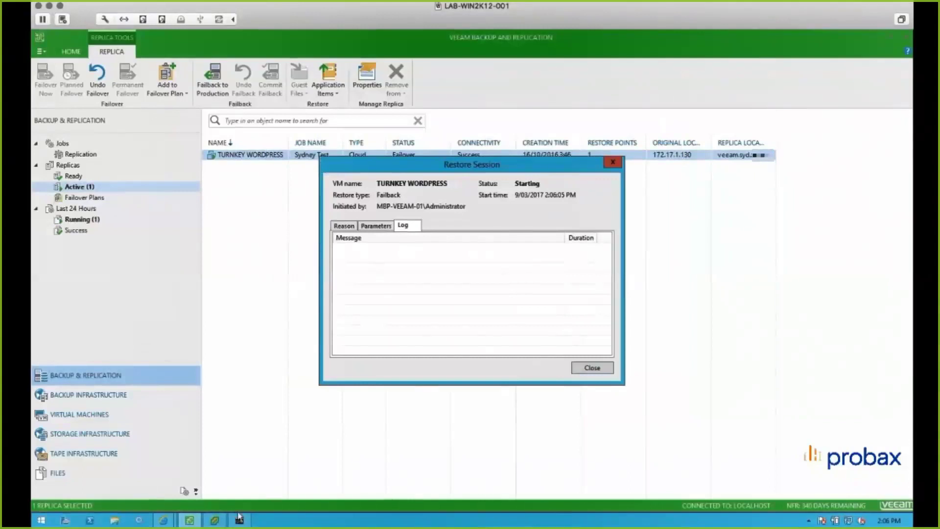
left_click_drag(495, 169, 745, 79)
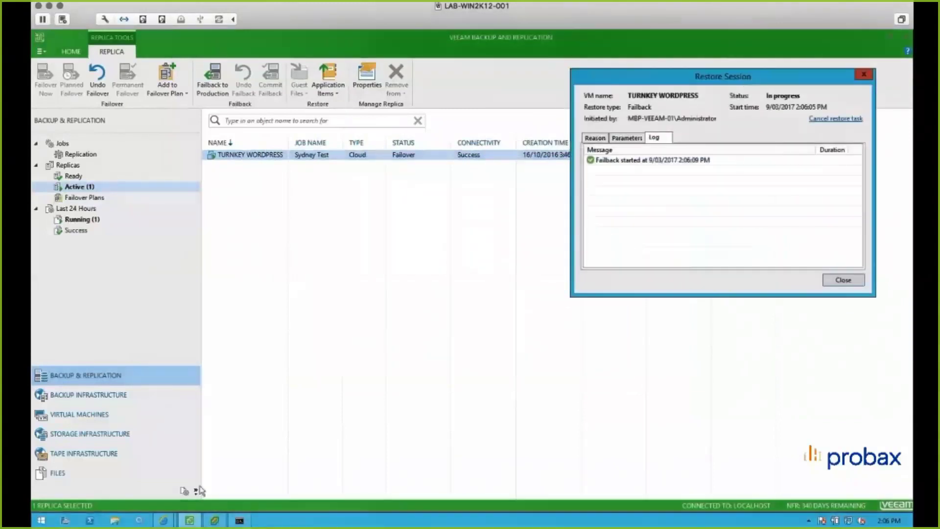
left_click(239, 521)
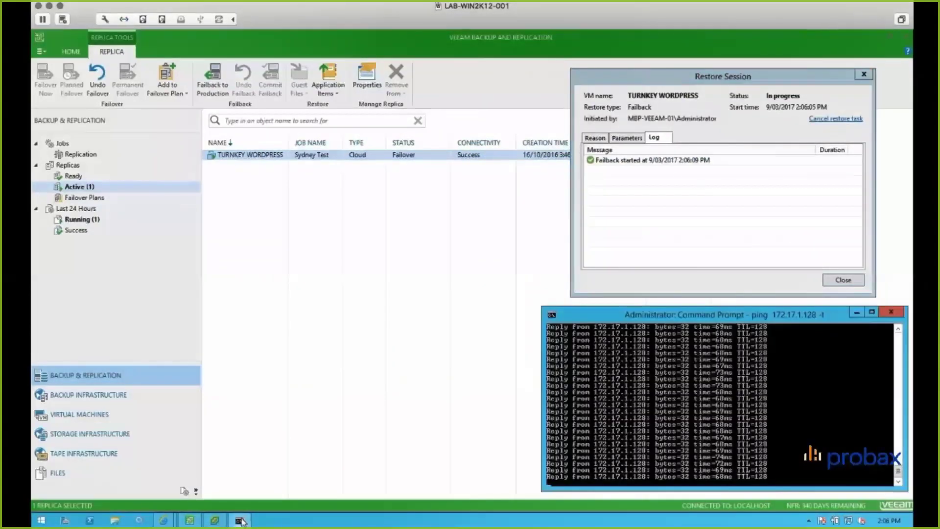
Bring up vSphere Client while the failback runs through to Success
left_click(214, 520)
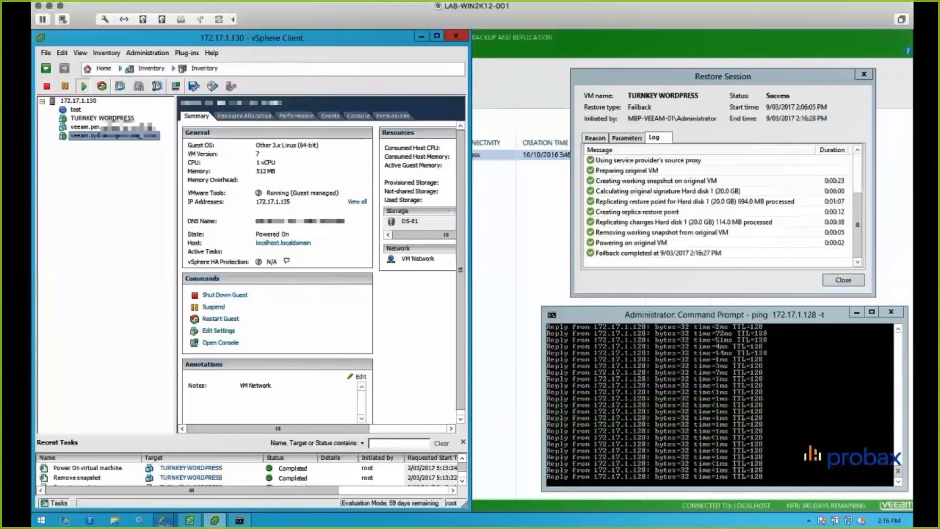
Reload the WordPress site at 172.17.1.128 in Internet Explorer to check the 'Cloud Connect Replication Demo' text
mouse_move(163, 520)
left_click(189, 492)
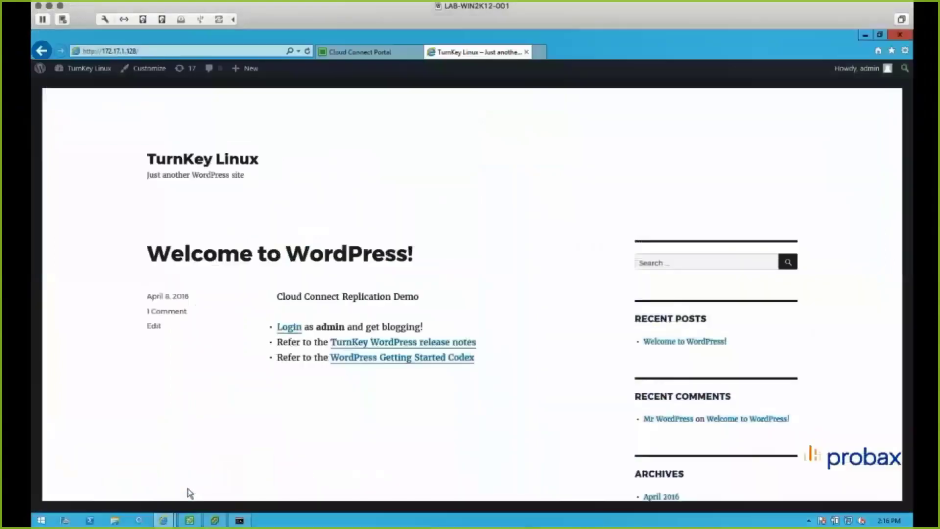
left_click(191, 55)
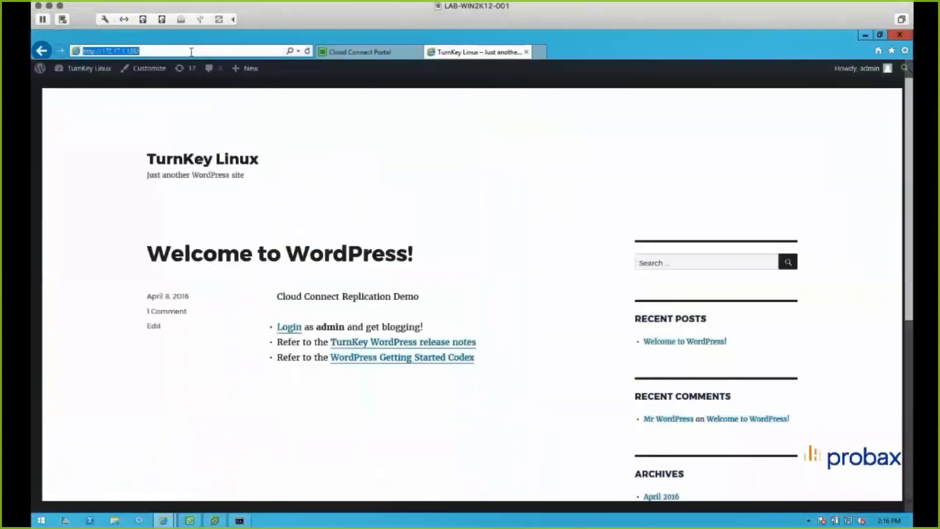
left_click(191, 52)
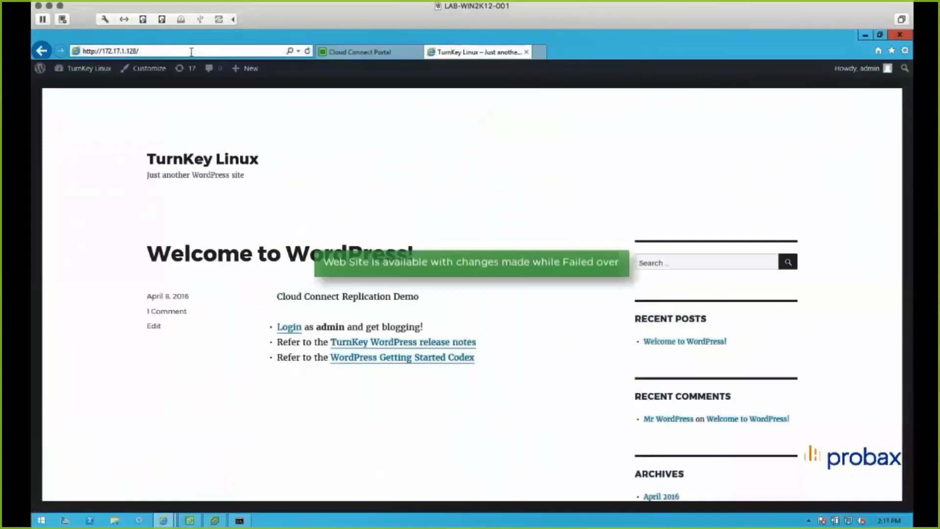
left_click(307, 52)
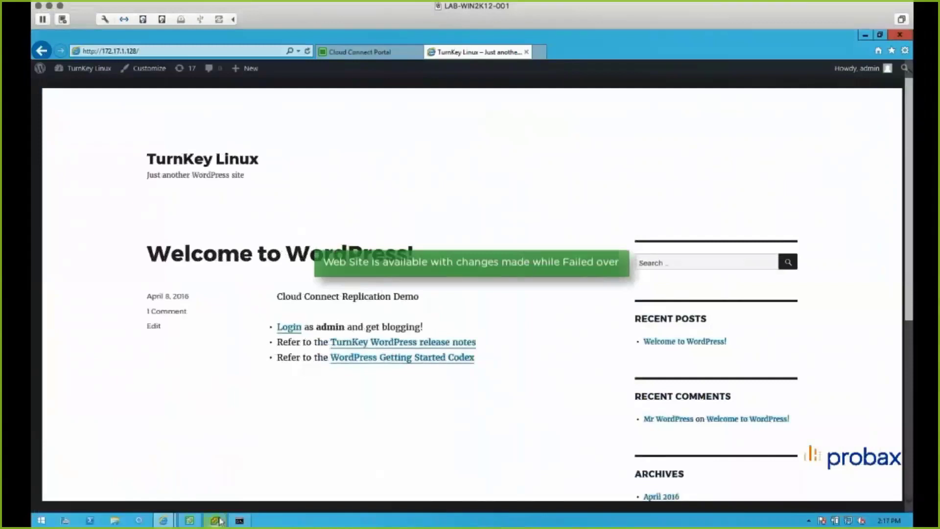
Close the completed failback session report and filter the replica list to Active replicas
left_click(215, 520)
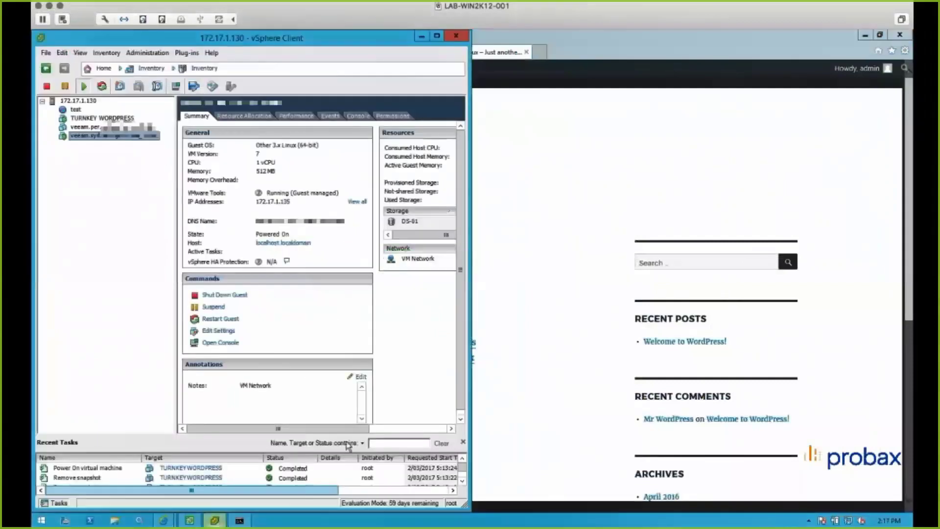
left_click(189, 520)
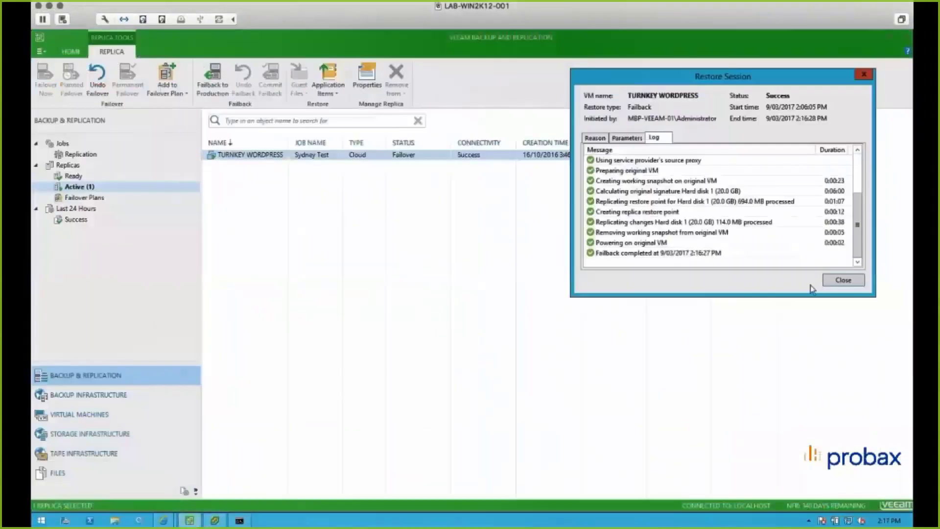
left_click(836, 280)
left_click(68, 165)
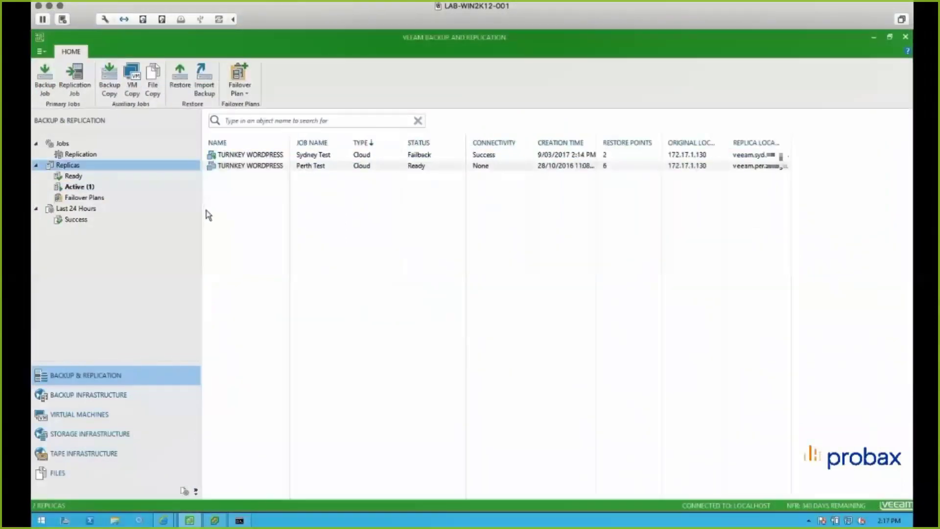
left_click(87, 186)
Commit failback for the TURNKEY WORDPRESS replica and confirm with Yes
right_click(265, 158)
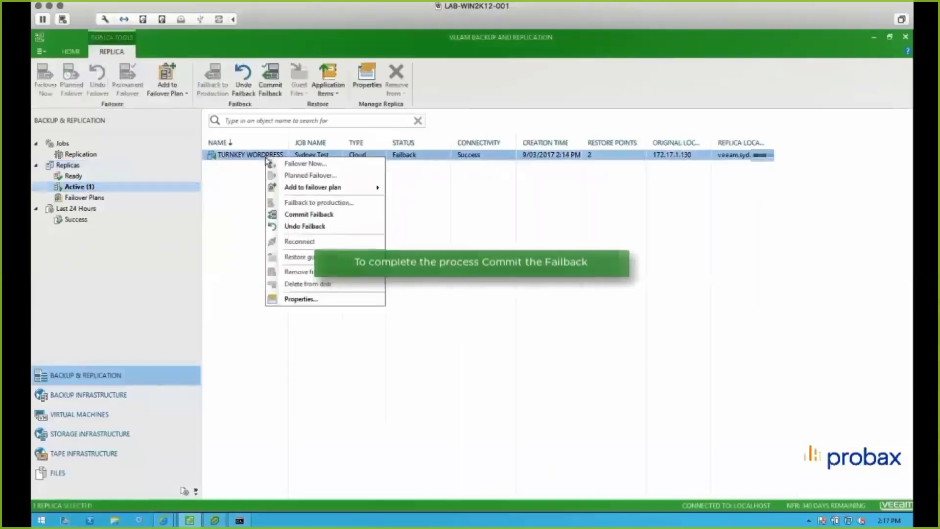
left_click(328, 218)
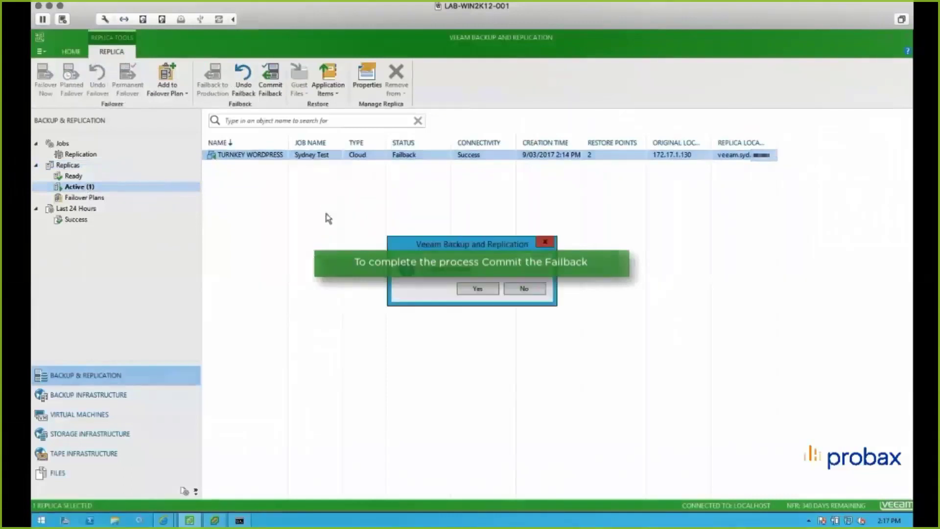
left_click(485, 290)
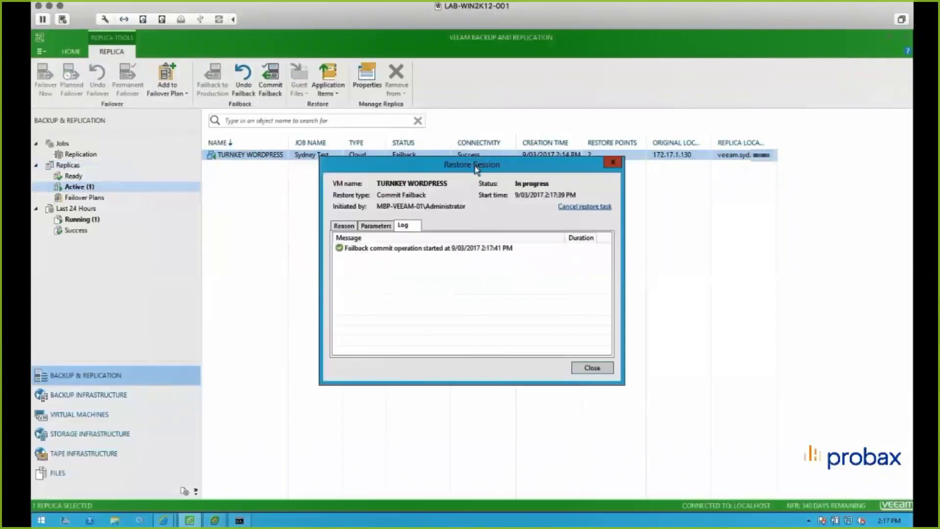
Move the Restore Session window to the upper right, then bring up the ping window and vSphere Client
left_click_drag(474, 167, 732, 60)
left_click(240, 521)
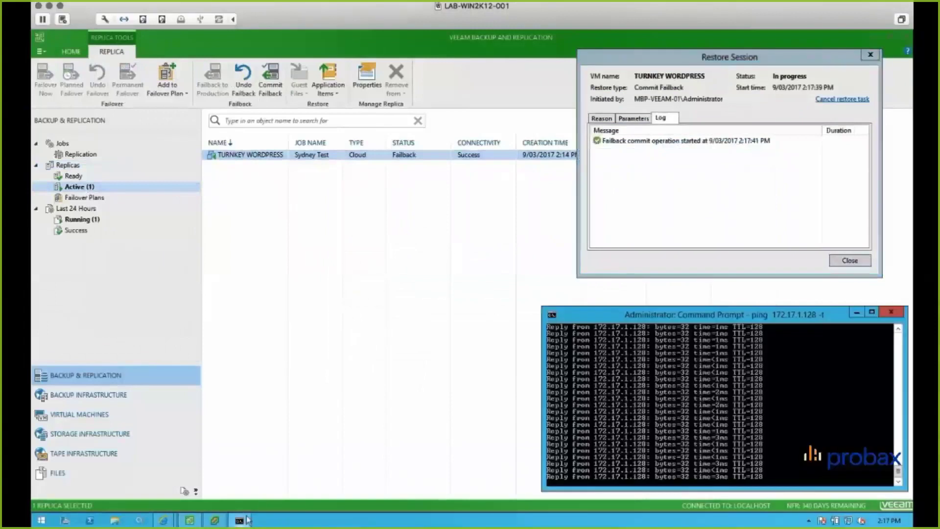
left_click(215, 520)
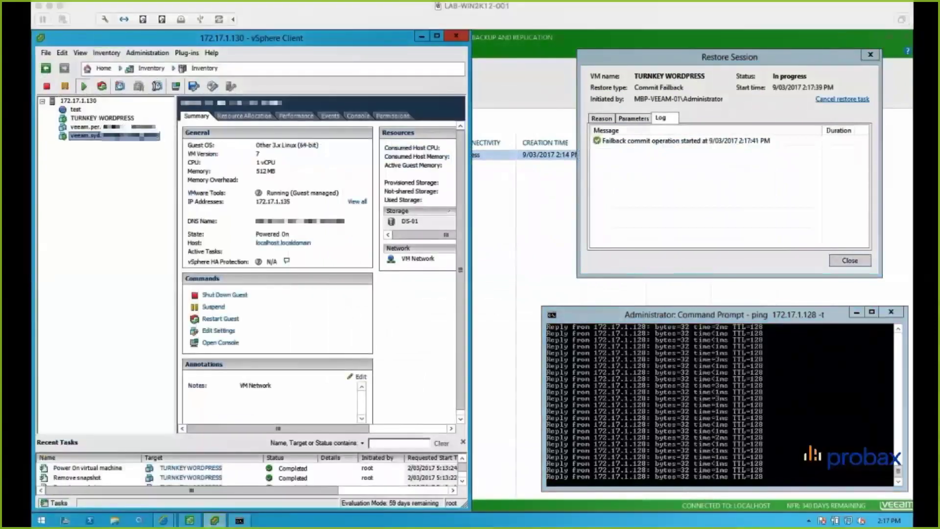